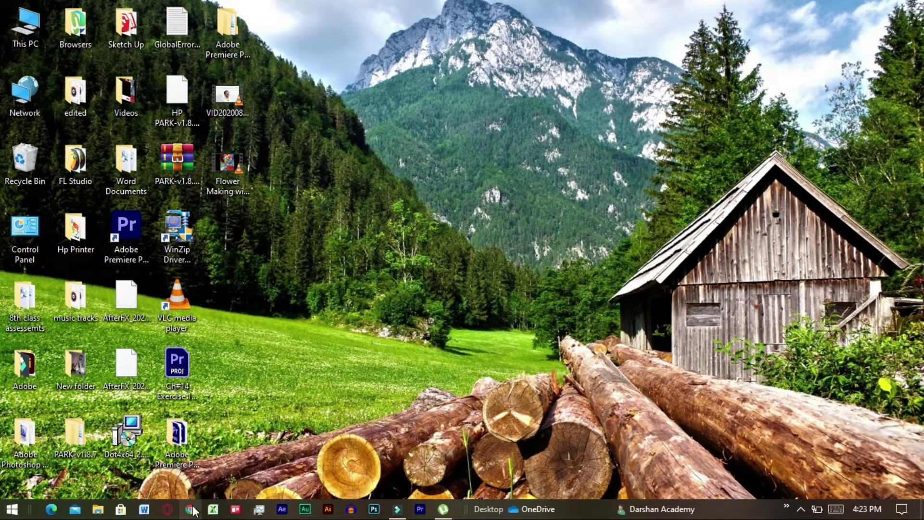
Step: Search Google in Chrome for 'utorrent download filehippo' using the suggested query
left_click(191, 509)
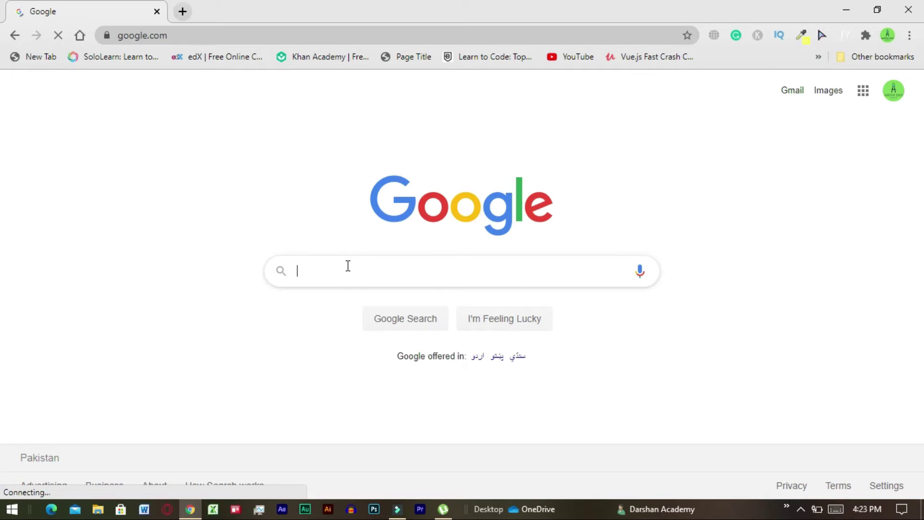
type("utt")
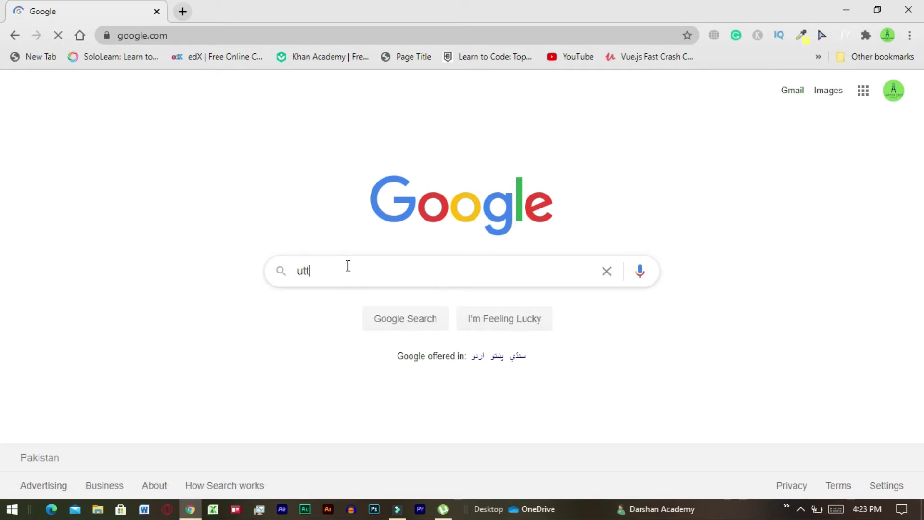
type("ore")
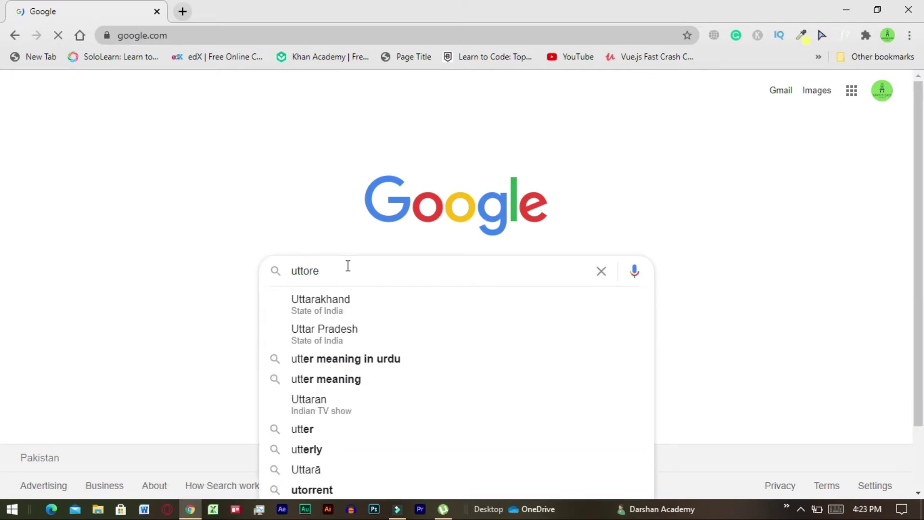
type("nt d")
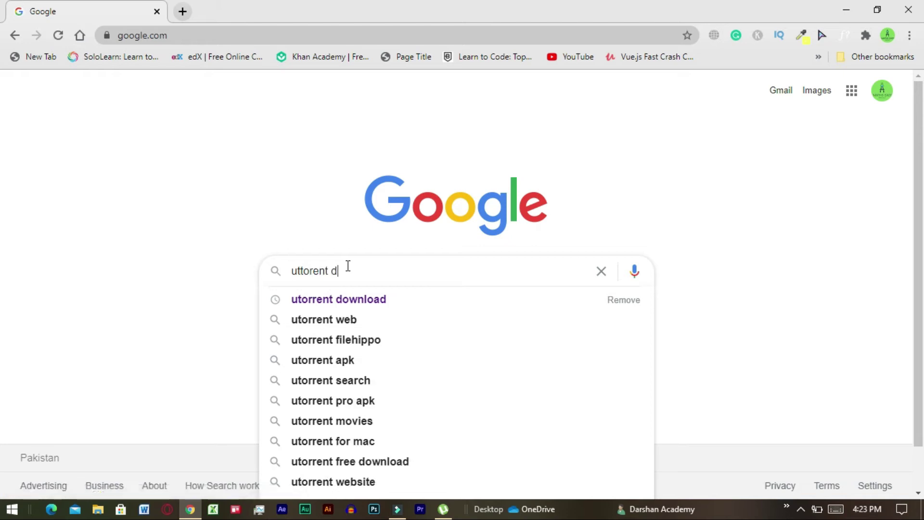
type("ownload")
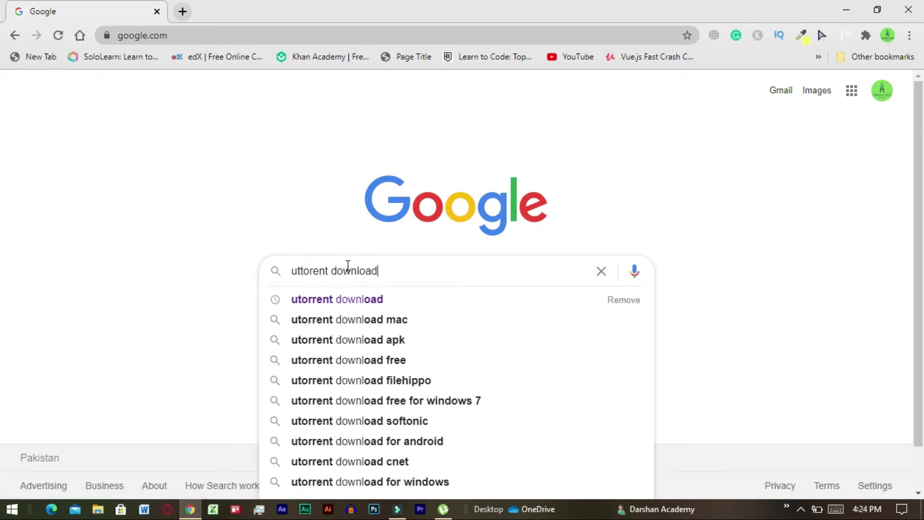
type(" f")
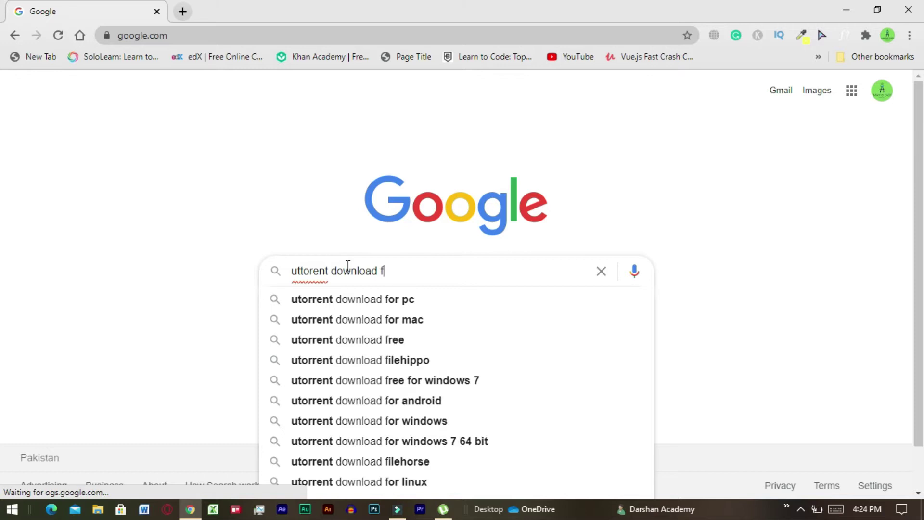
type("ileh")
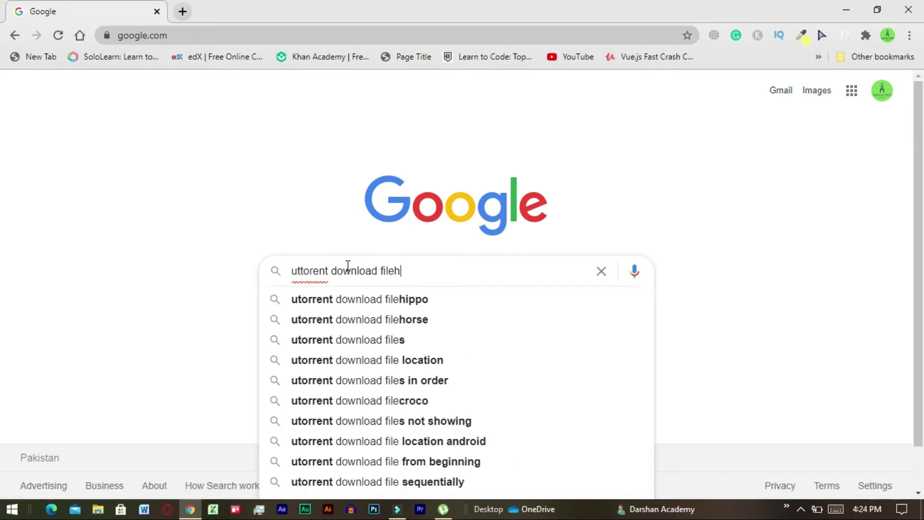
type("ipp")
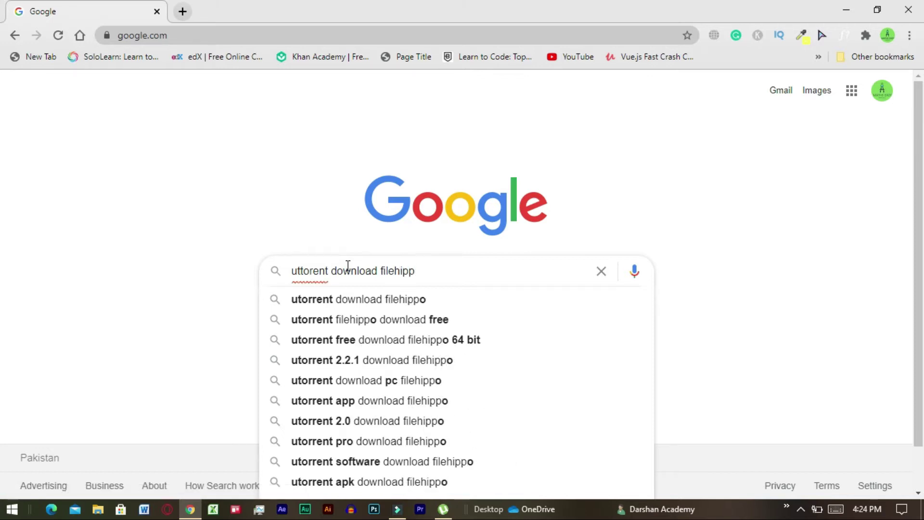
key("Down")
key("Return")
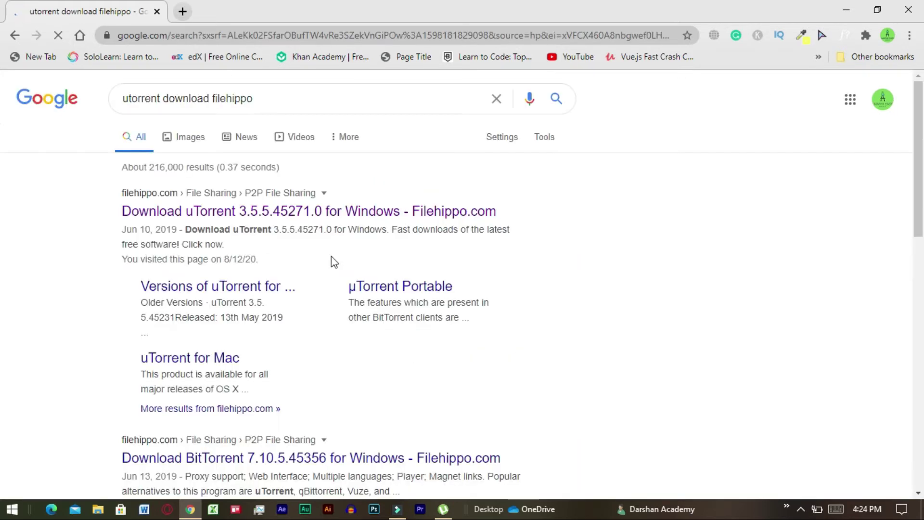
Step: Download the latest uTorrent 3.5.5 installer, uTorrent.exe, from its FileHippo page
left_click(287, 217)
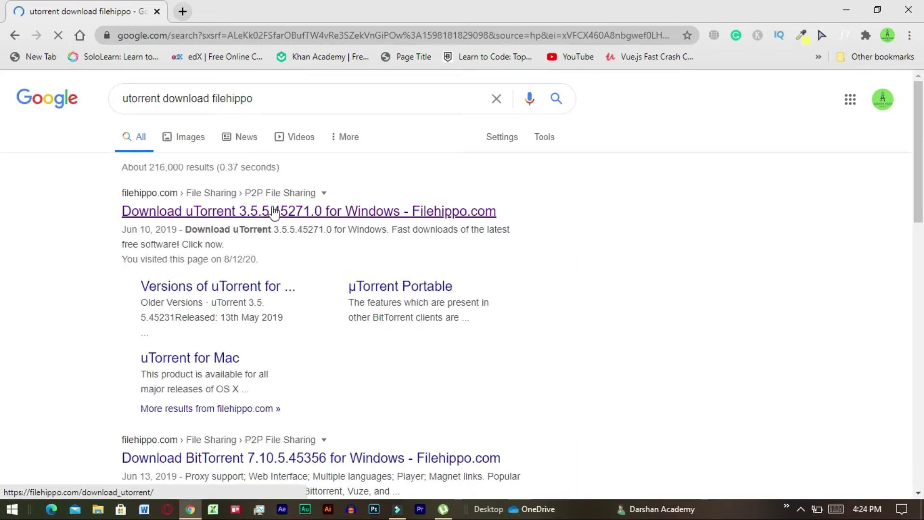
left_click(273, 213)
left_click(272, 211)
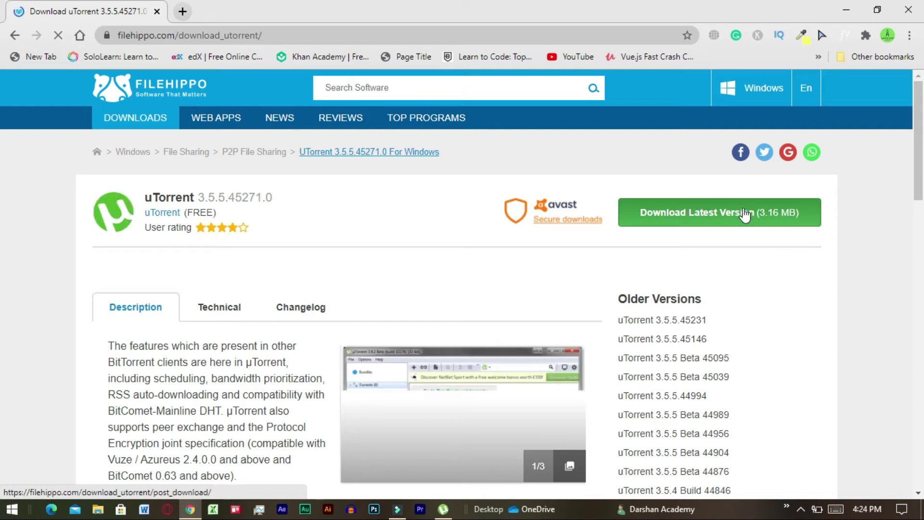
left_click(757, 215)
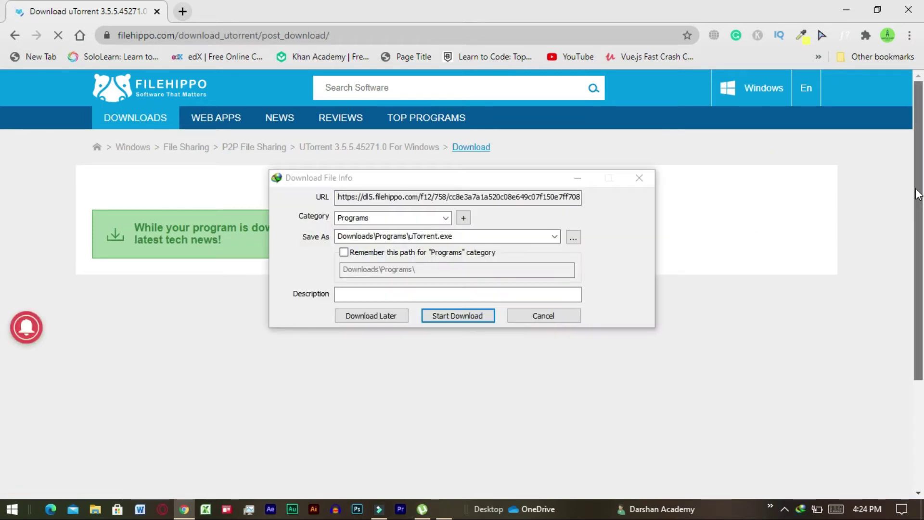
left_click(466, 316)
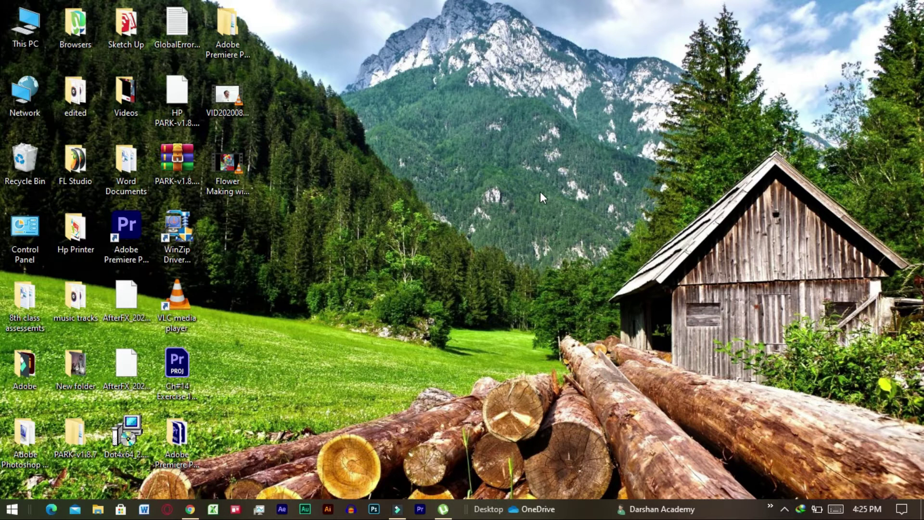
Step: Refresh the desktop and launch the µTorrent shortcut from the Browsers folder
right_click(341, 258)
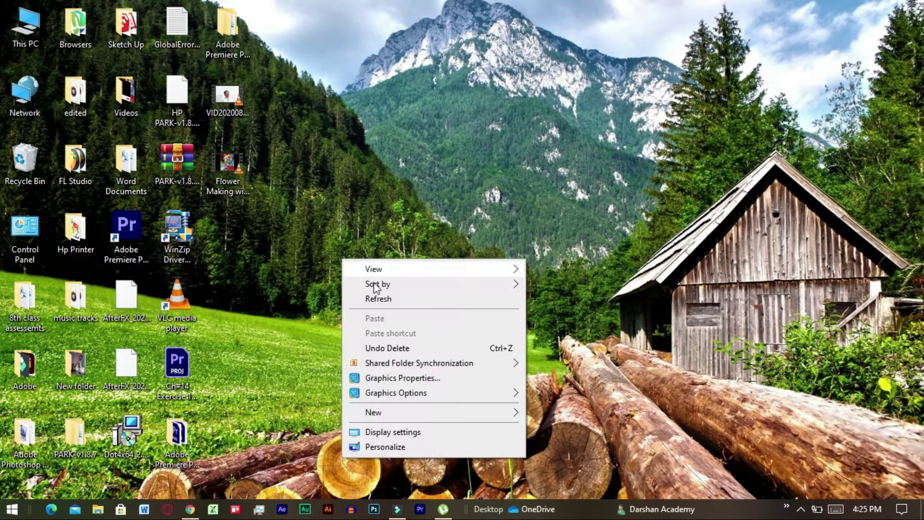
left_click(376, 297)
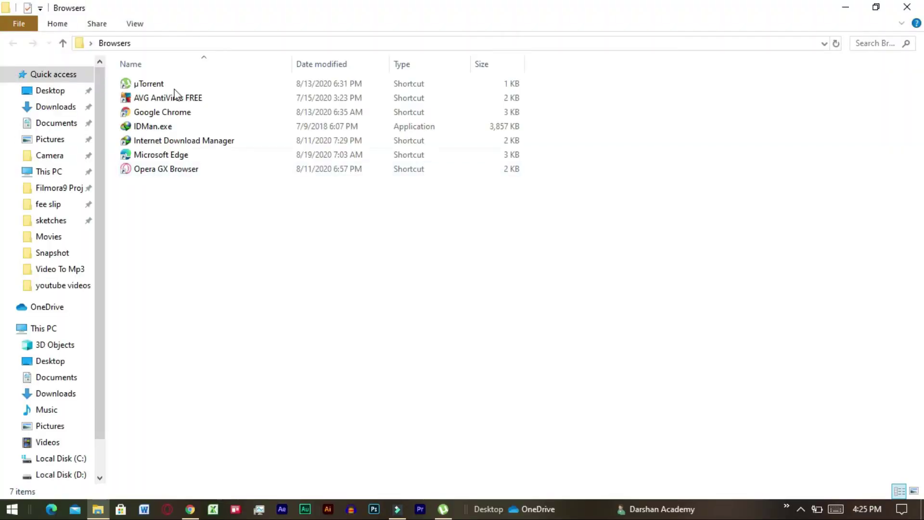
double_click(166, 84)
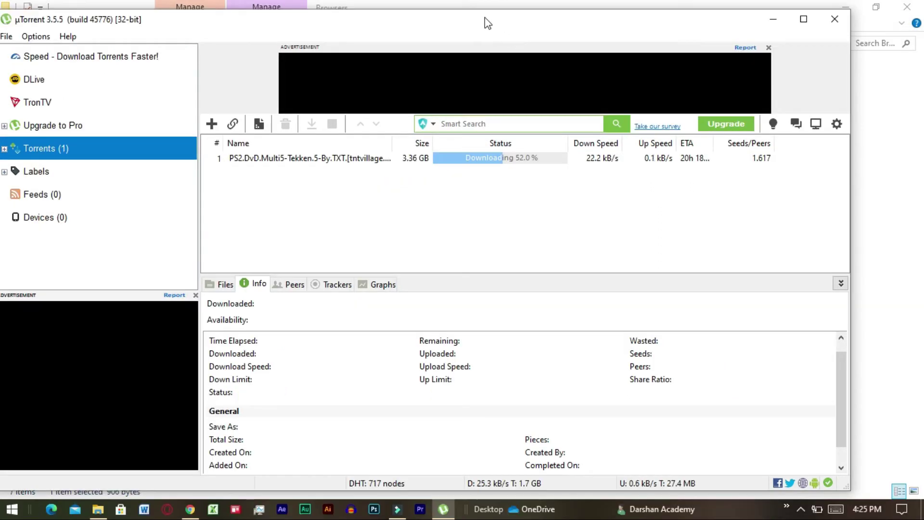
Step: Set the Tekken 5 torrent's bandwidth allocation to High
left_click_drag(485, 17, 510, 12)
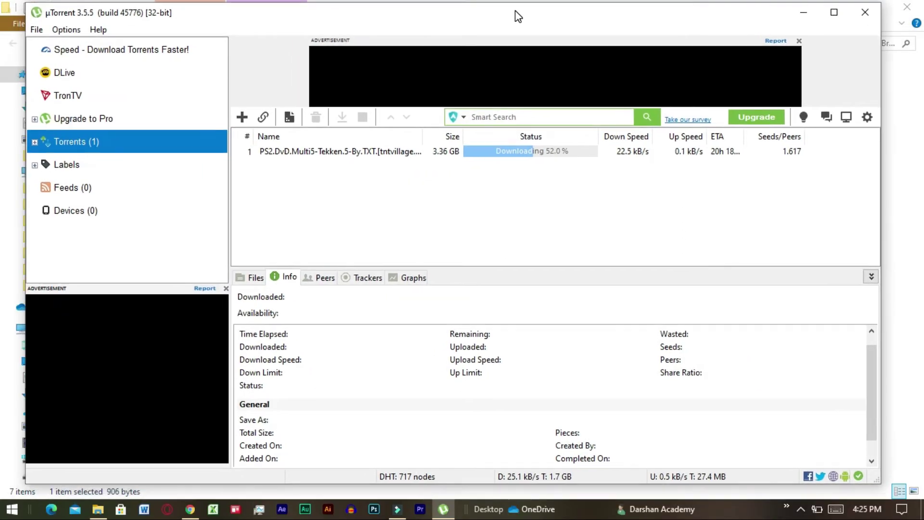
left_click(334, 152)
right_click(334, 151)
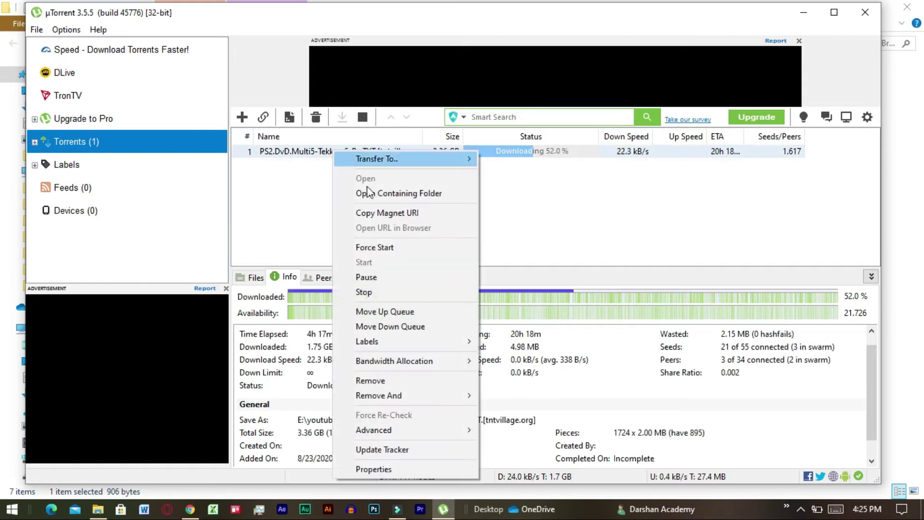
mouse_move(406, 362)
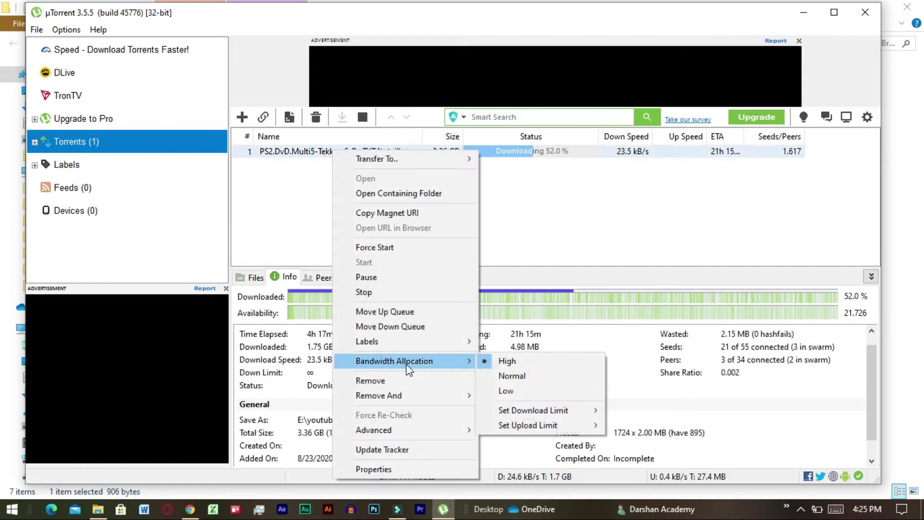
left_click(503, 363)
Step: Limit the Tekken 5 torrent's upload speed to 1 kB/s
left_click(314, 152)
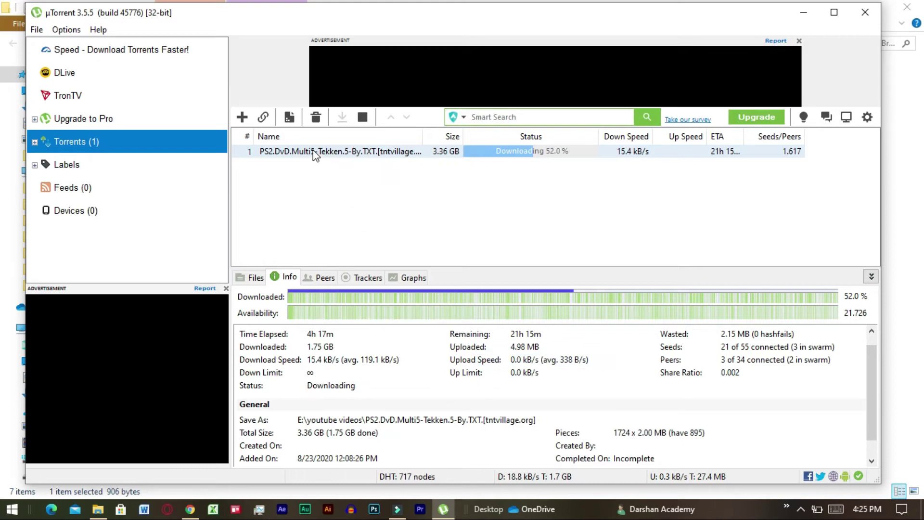
right_click(313, 152)
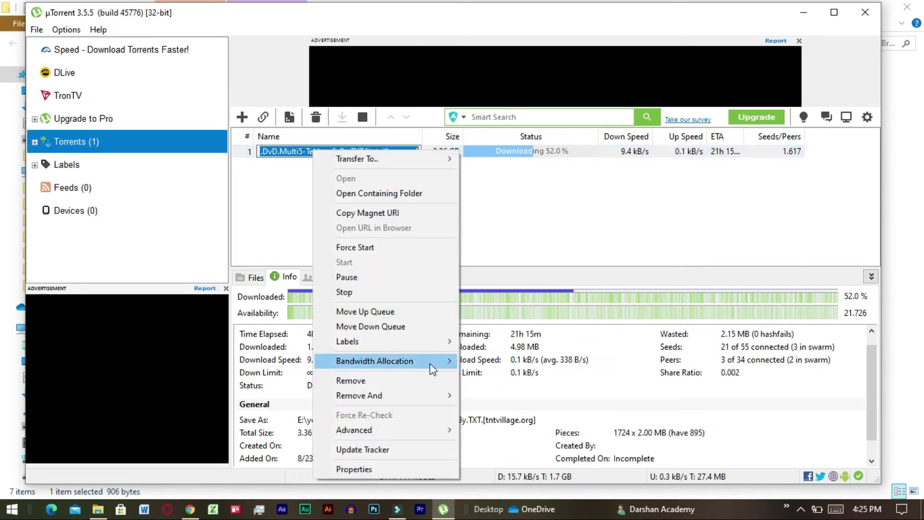
mouse_move(429, 363)
mouse_move(541, 426)
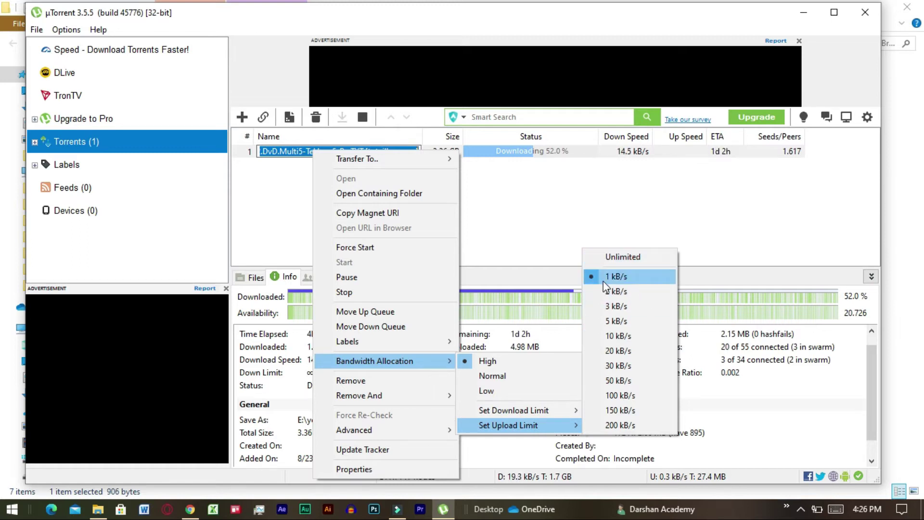
left_click(752, 44)
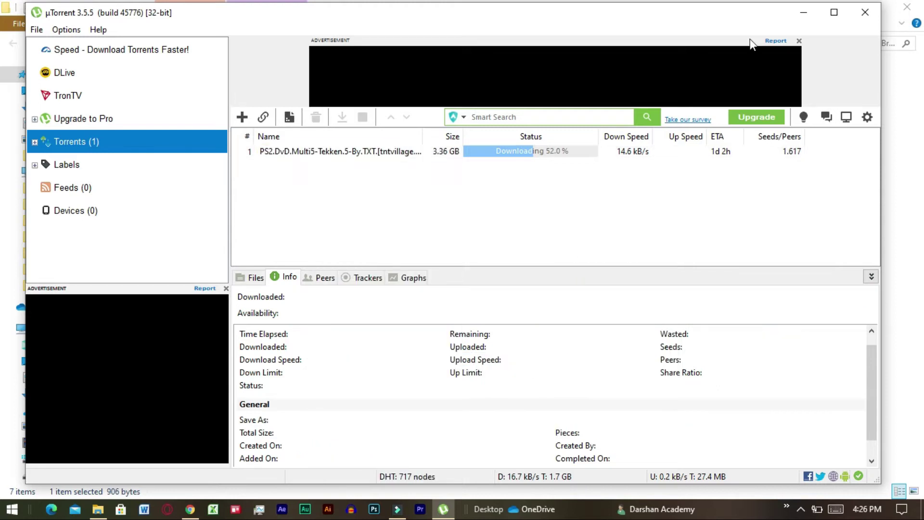
Step: Minimize µTorrent and load 1377x.to in Chrome's new tab
left_click(803, 12)
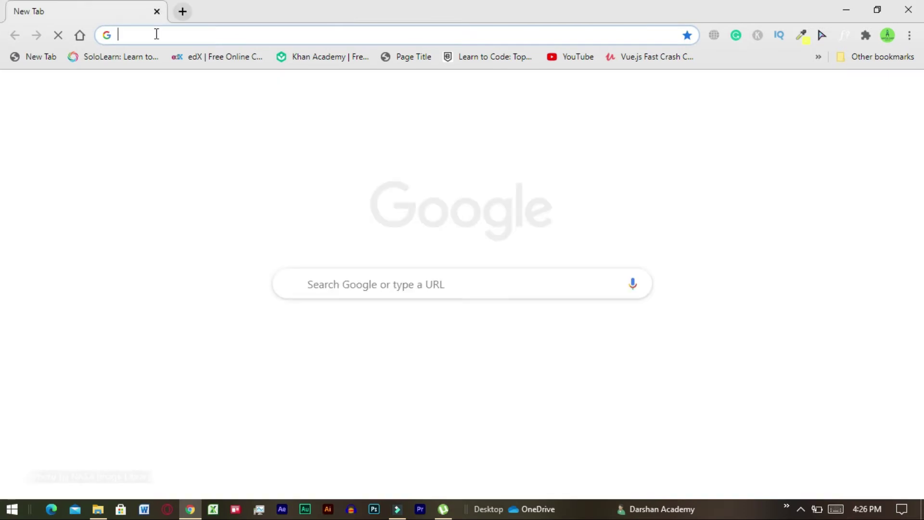
type("1377")
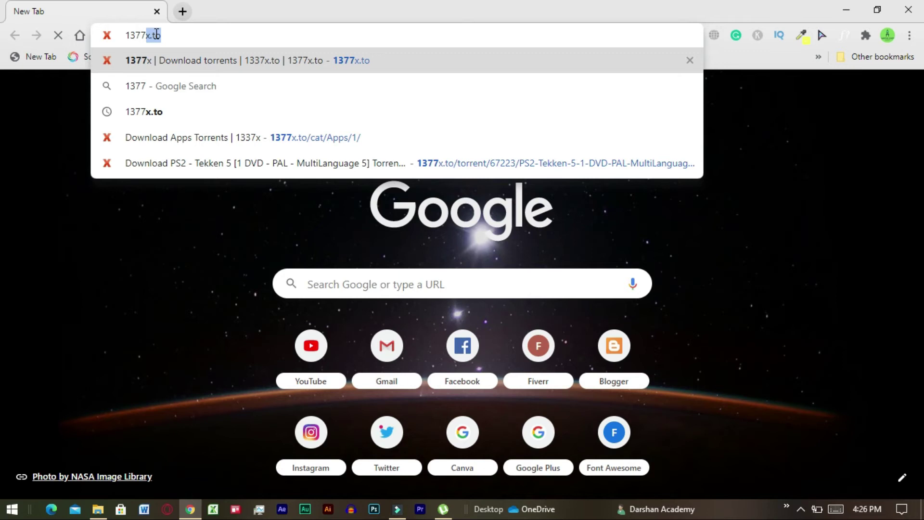
type("x")
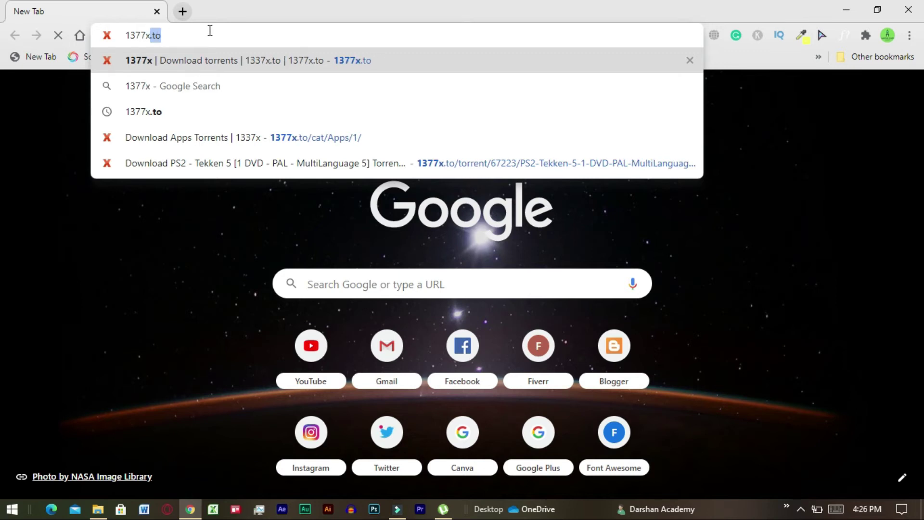
type(".to")
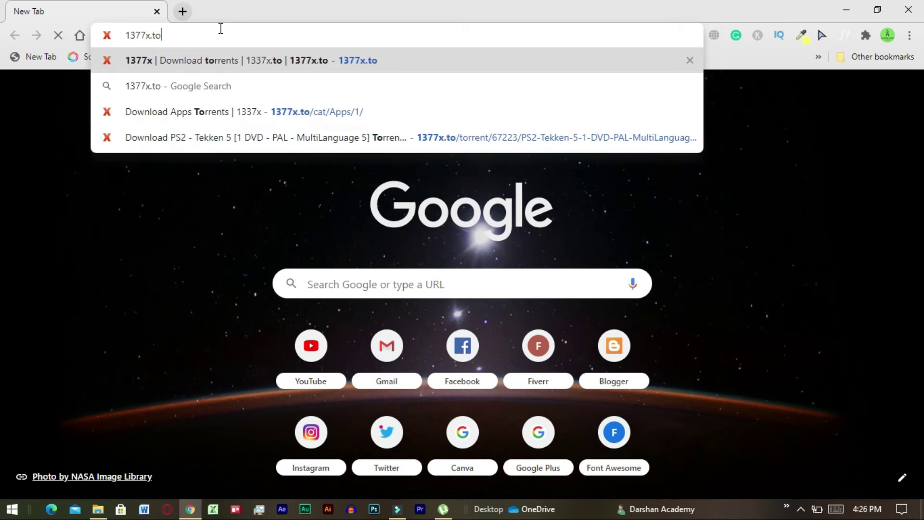
left_click(217, 63)
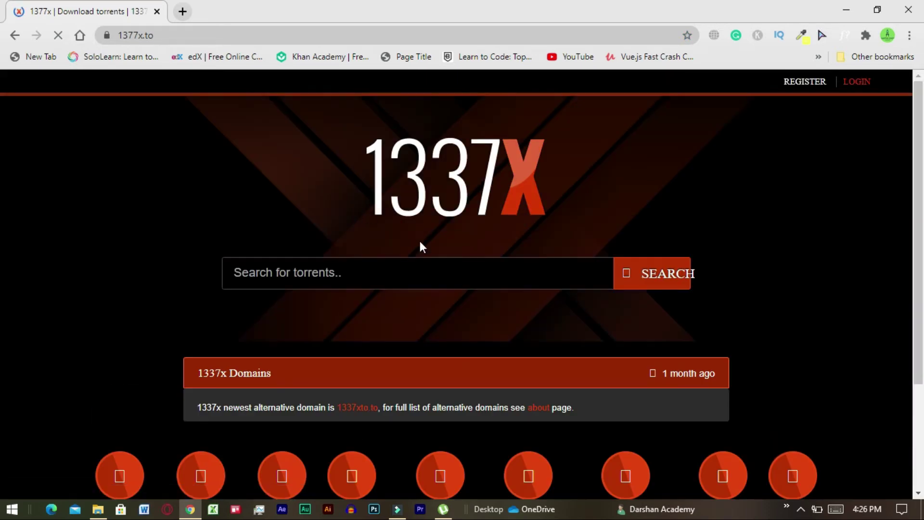
Step: Search 1337x's torrent box for 'photoshop'
left_click(289, 273)
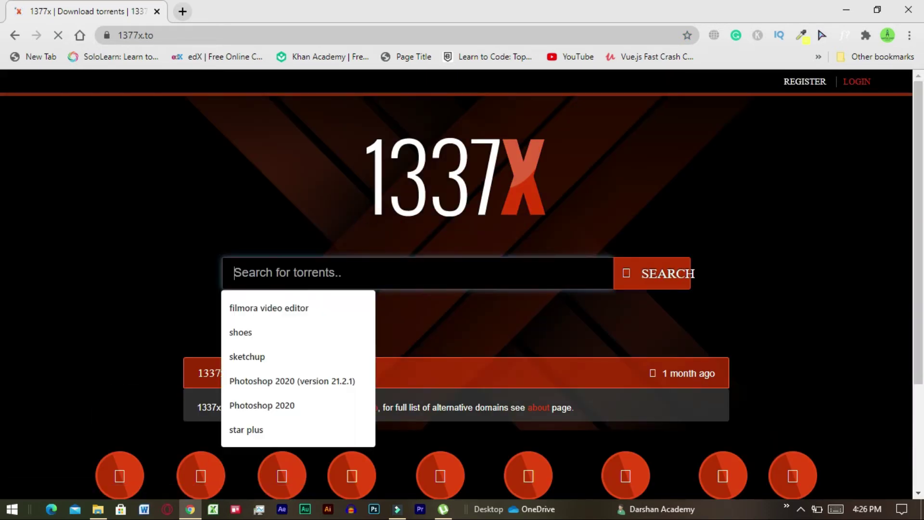
type("photo")
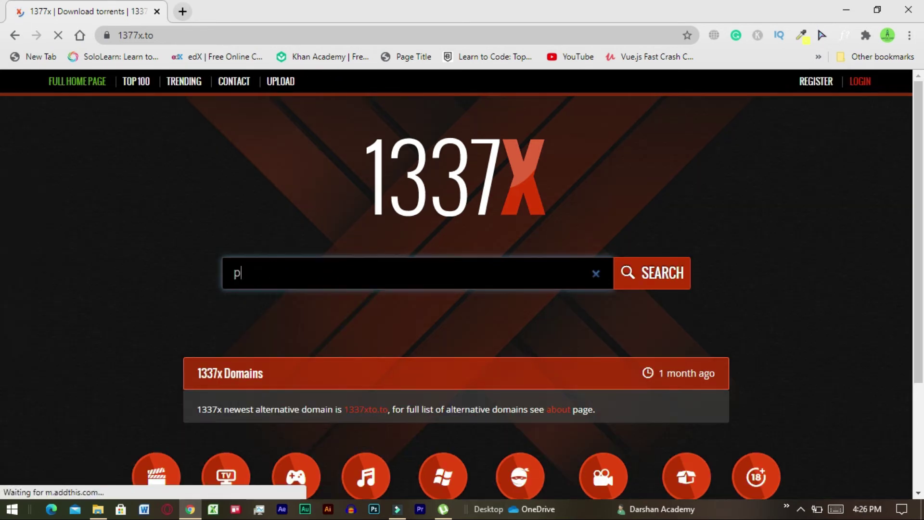
type("shop")
key("Return")
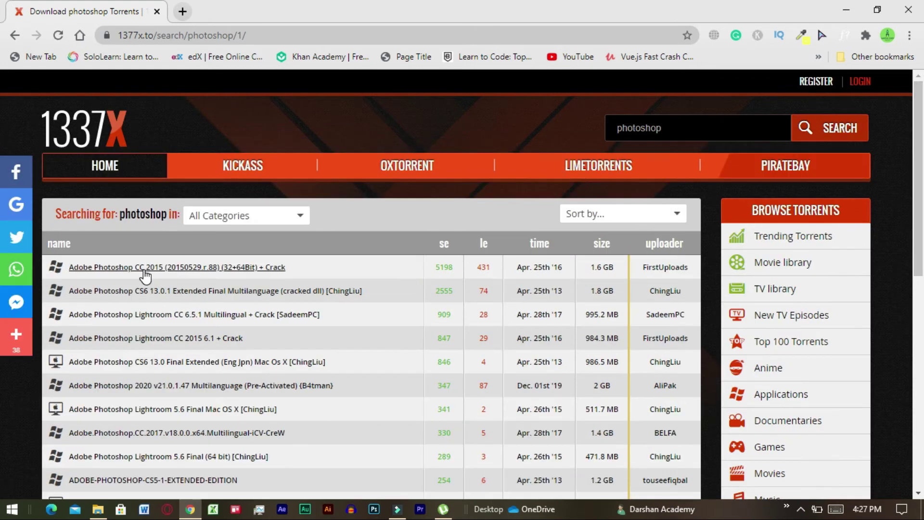
Step: Open the Adobe Photoshop CC 2015 result and send its magnet link to µTorrent
left_click(145, 269)
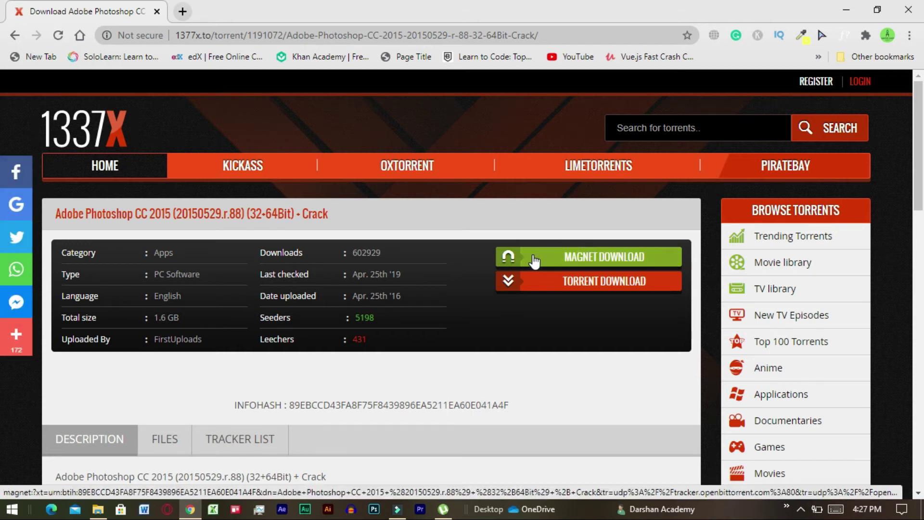
left_click(534, 261)
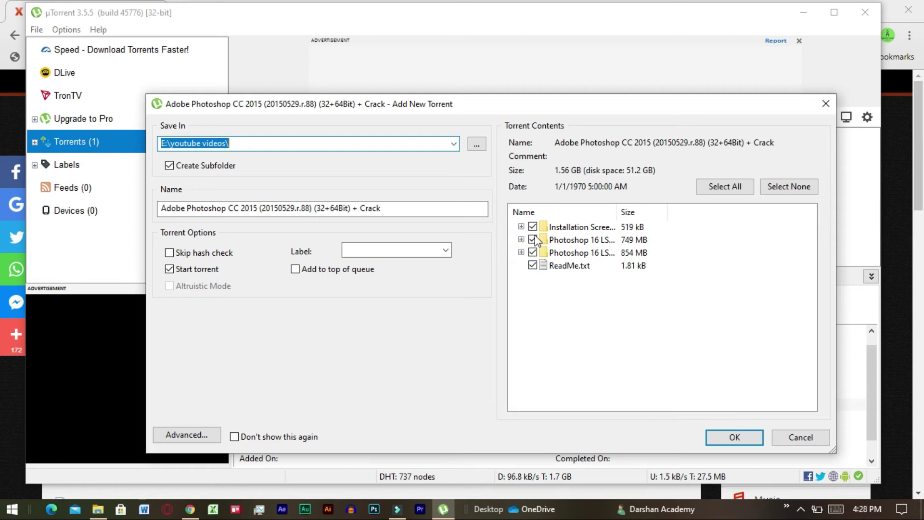
Step: Confirm the Add New Torrent dialog, keeping the E:\youtube videos\ save path
left_click(735, 438)
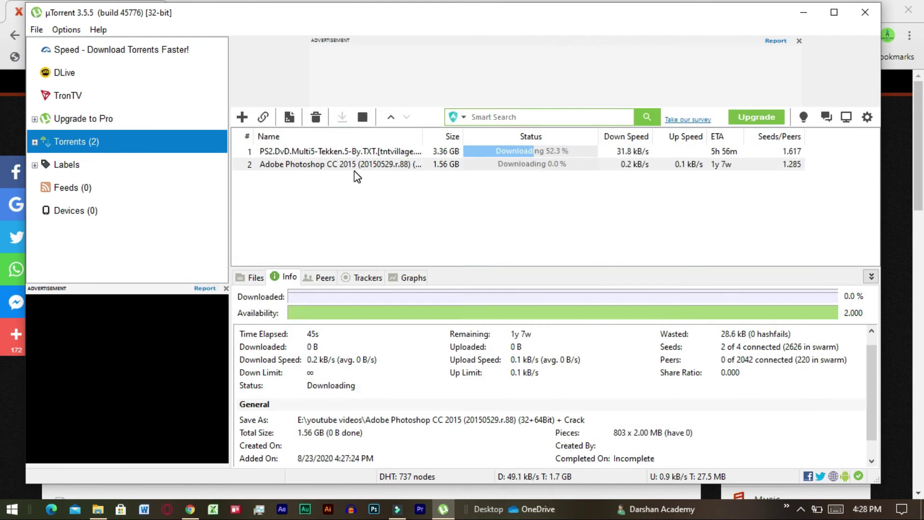
Step: Set the Adobe Photoshop CC 2015 torrent's bandwidth allocation to High
right_click(322, 163)
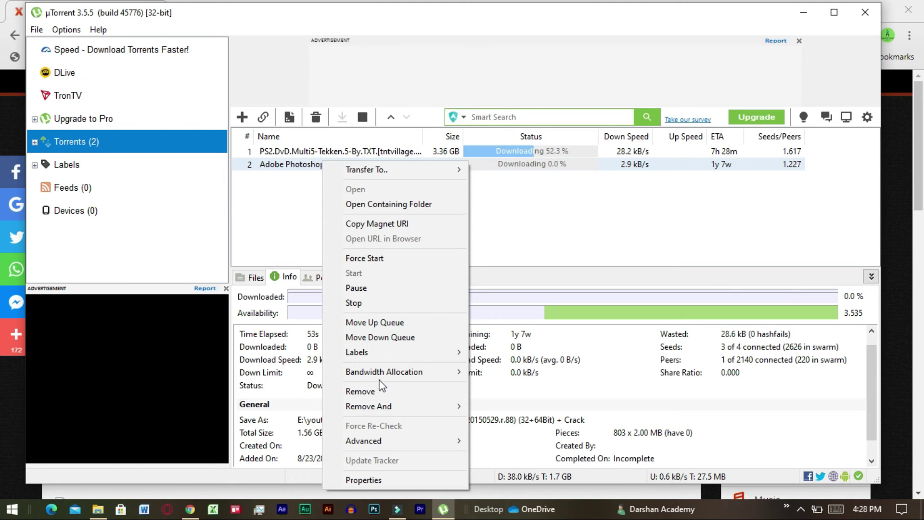
mouse_move(446, 373)
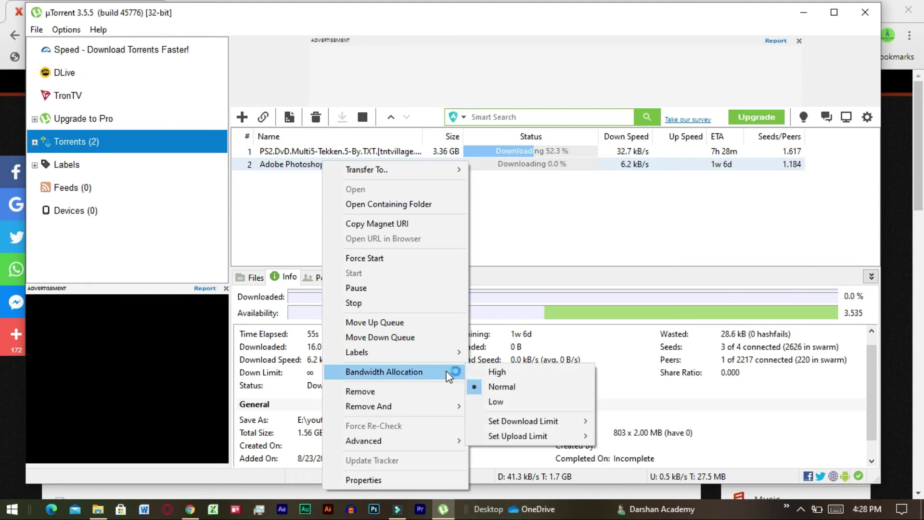
left_click(505, 375)
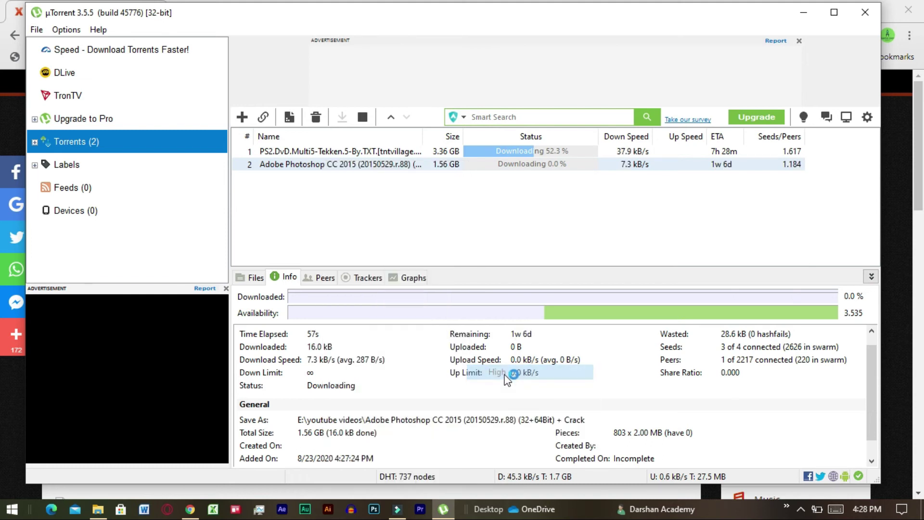
Step: Lower the Photoshop torrent's upload limit successively to 25, 10, then 5 kB/s
right_click(339, 164)
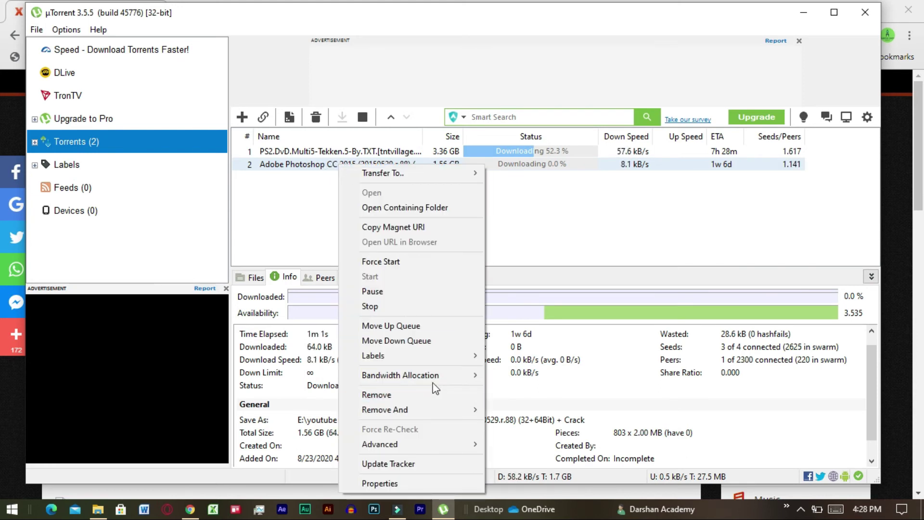
mouse_move(438, 378)
mouse_move(554, 440)
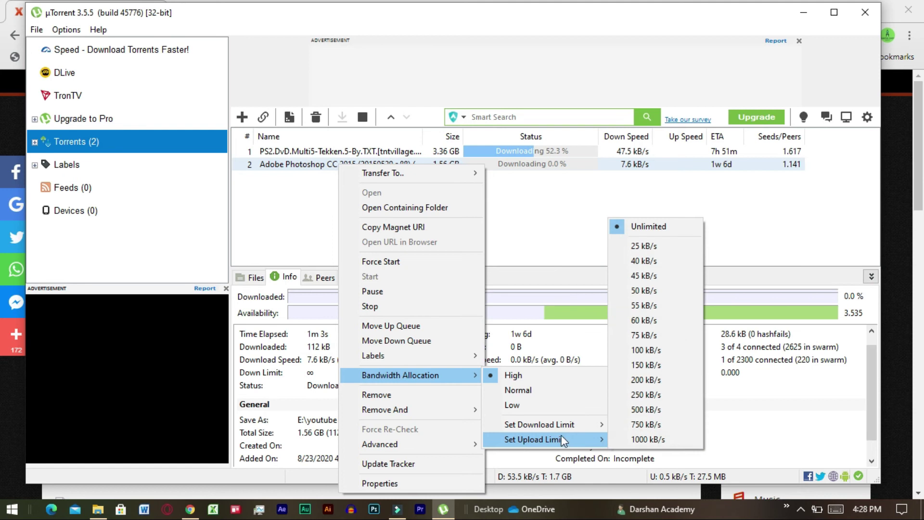
left_click(663, 251)
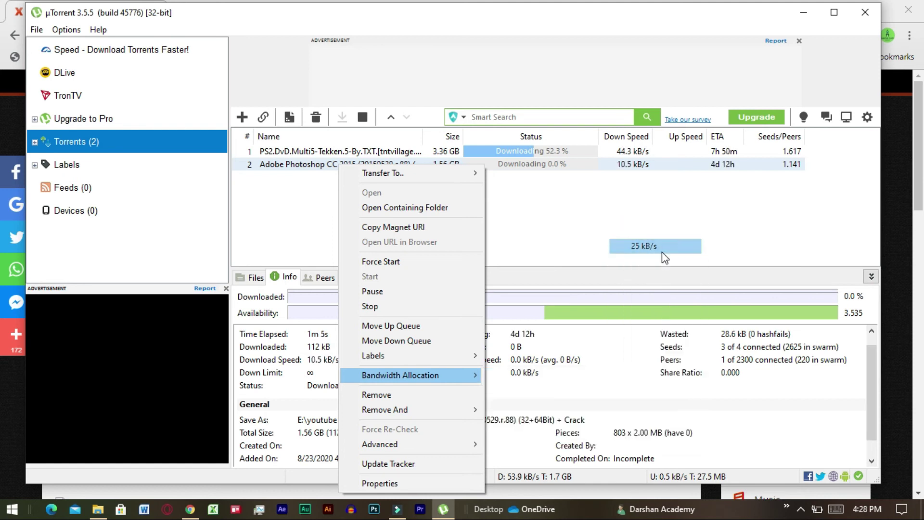
right_click(380, 165)
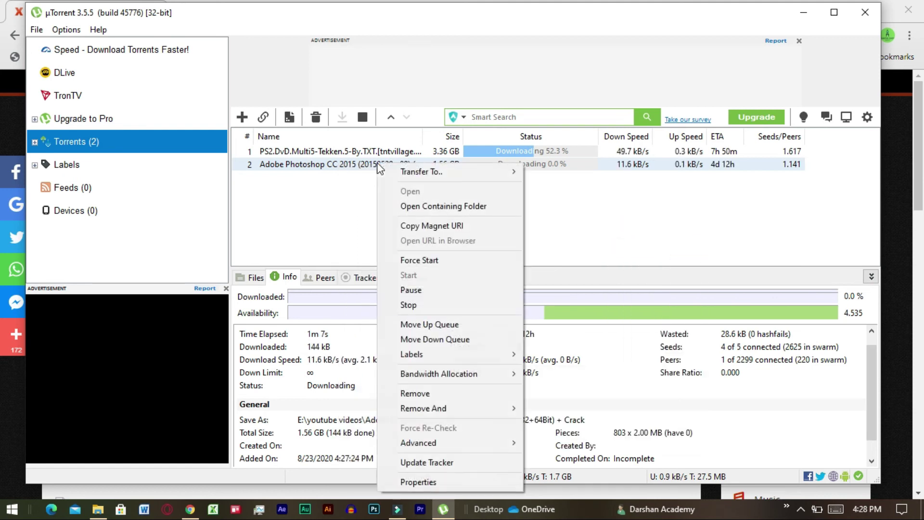
mouse_move(503, 375)
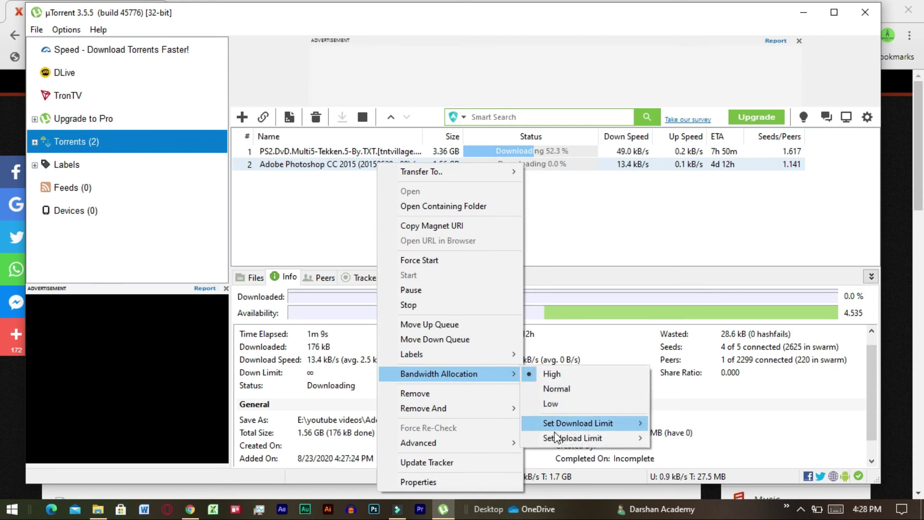
mouse_move(557, 439)
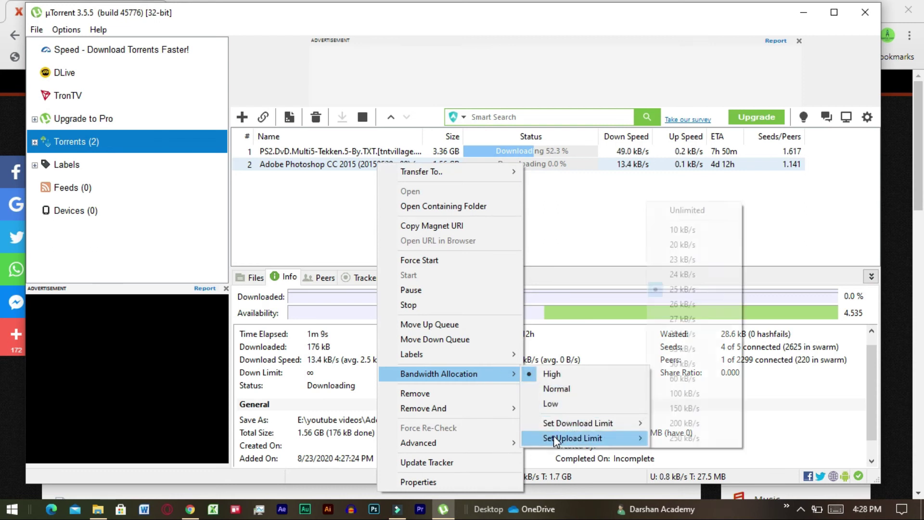
left_click(694, 229)
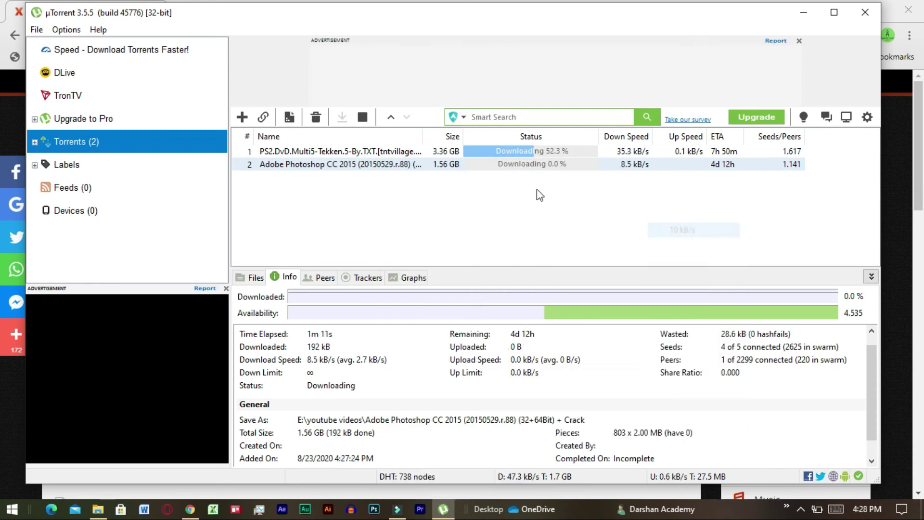
right_click(371, 168)
mouse_move(466, 380)
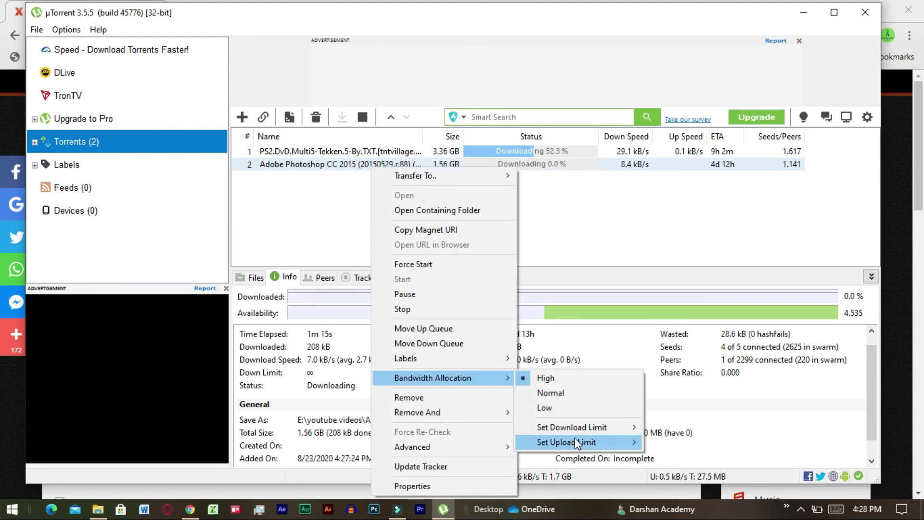
mouse_move(574, 440)
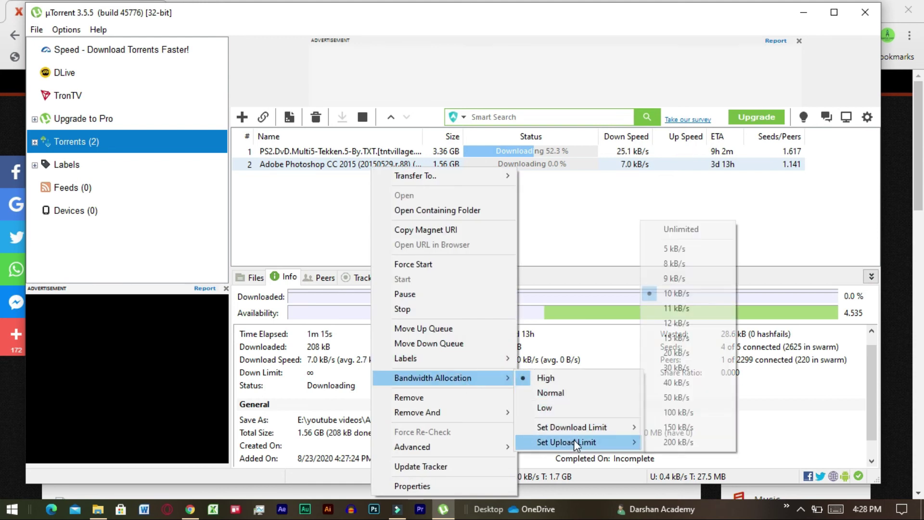
left_click(673, 249)
Step: Bring the upload limit down to 3, then 1 kB/s, and minimize µTorrent
right_click(386, 163)
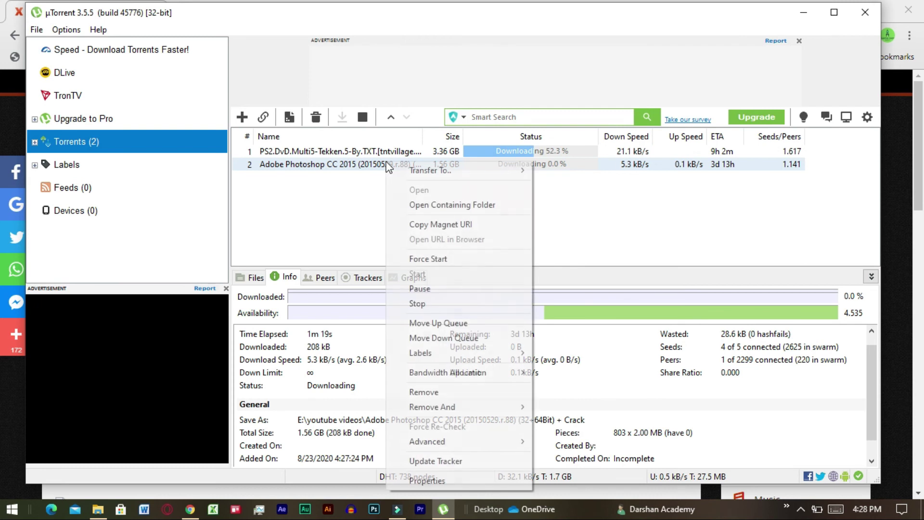
mouse_move(486, 378)
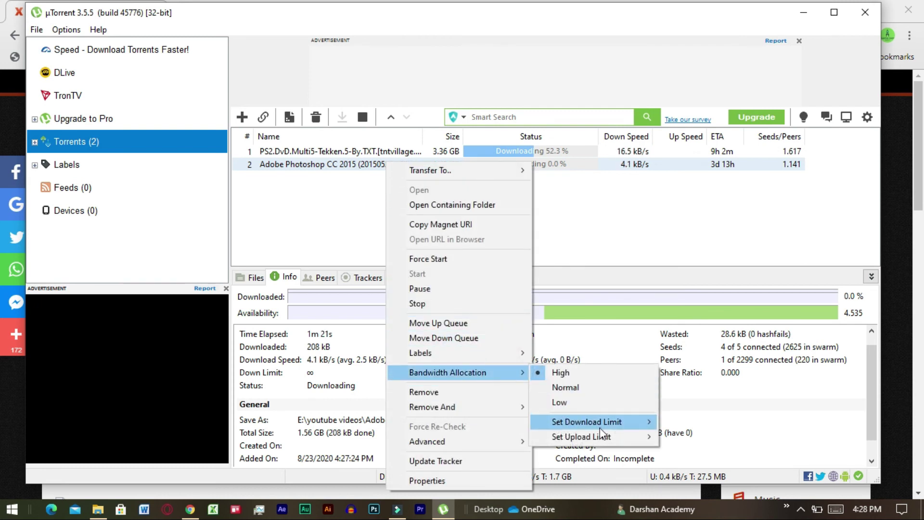
mouse_move(597, 436)
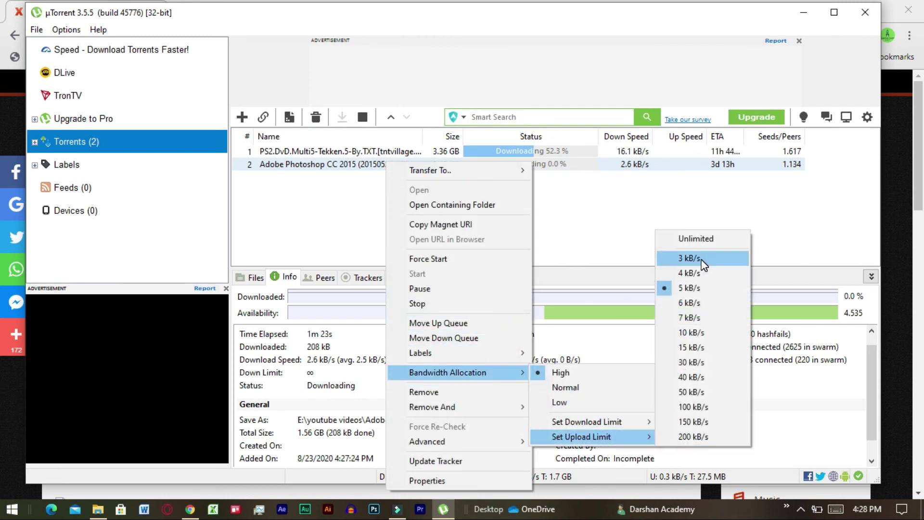
left_click(693, 259)
right_click(387, 165)
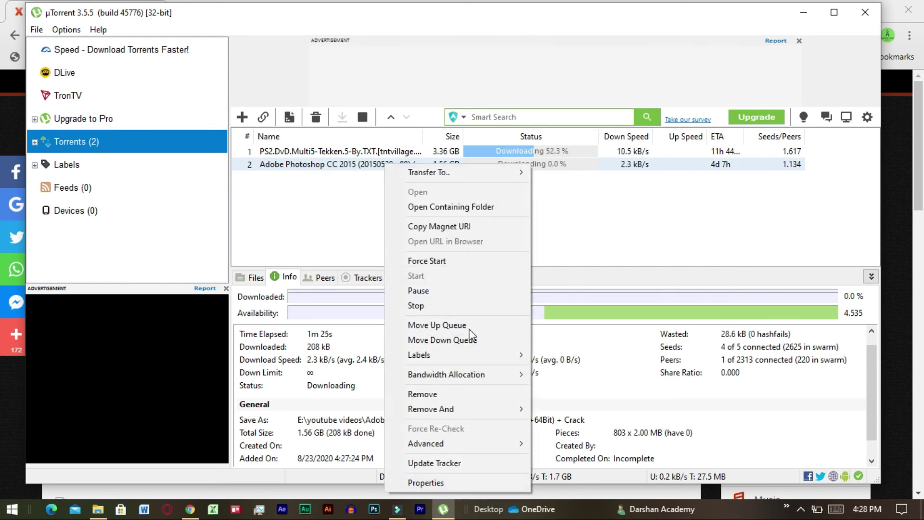
mouse_move(469, 378)
mouse_move(592, 438)
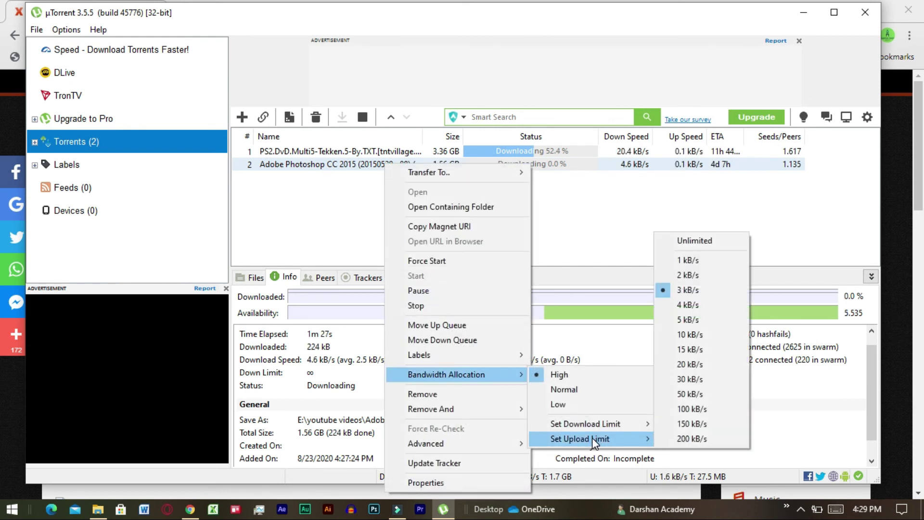
left_click(693, 262)
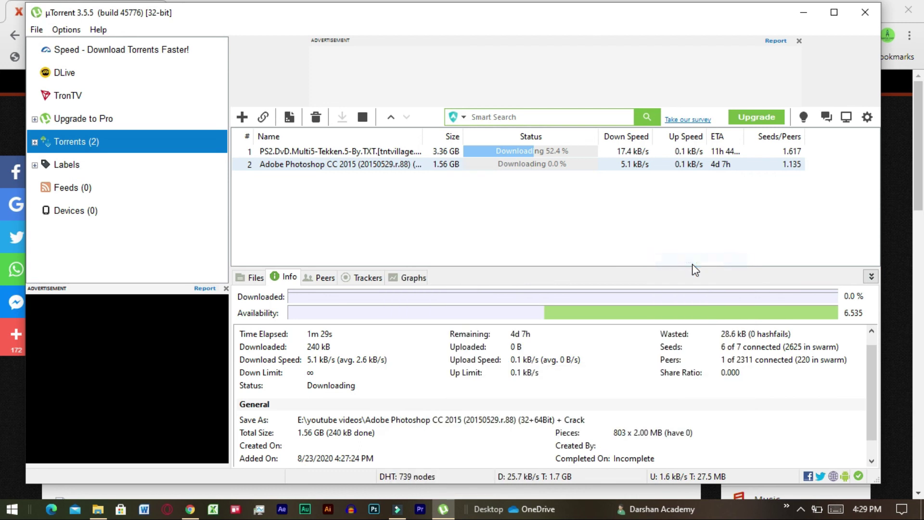
left_click(803, 11)
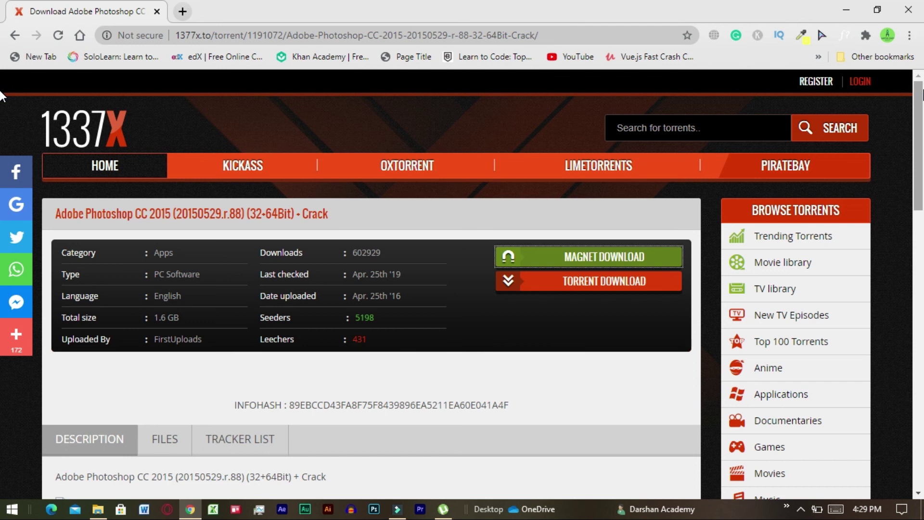
Step: Minimize Chrome to bring File Explorer's Browsers folder with the µTorrent shortcut into view
left_click(847, 10)
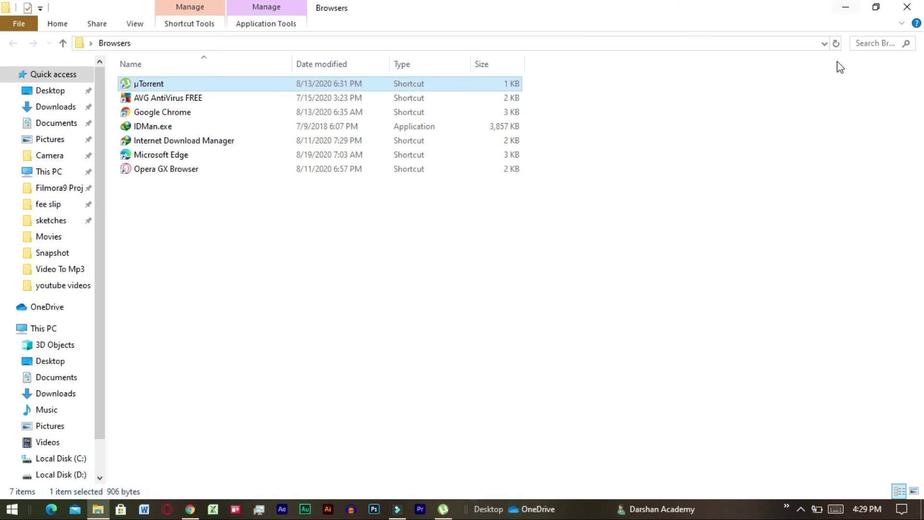